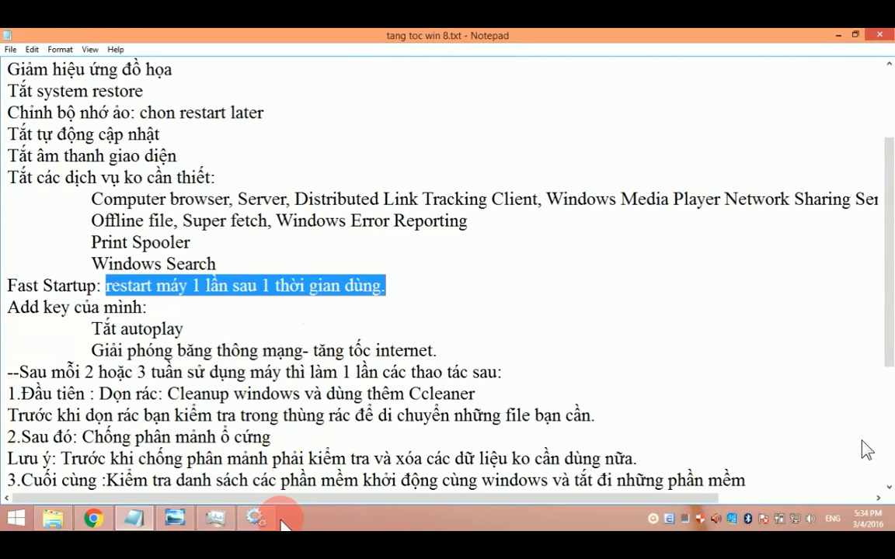
# Step: Unlock the power button settings in Control Panel's Power Options and save the shutdown settings with Hibernate enabled
pyautogui.rightClick(30, 518)
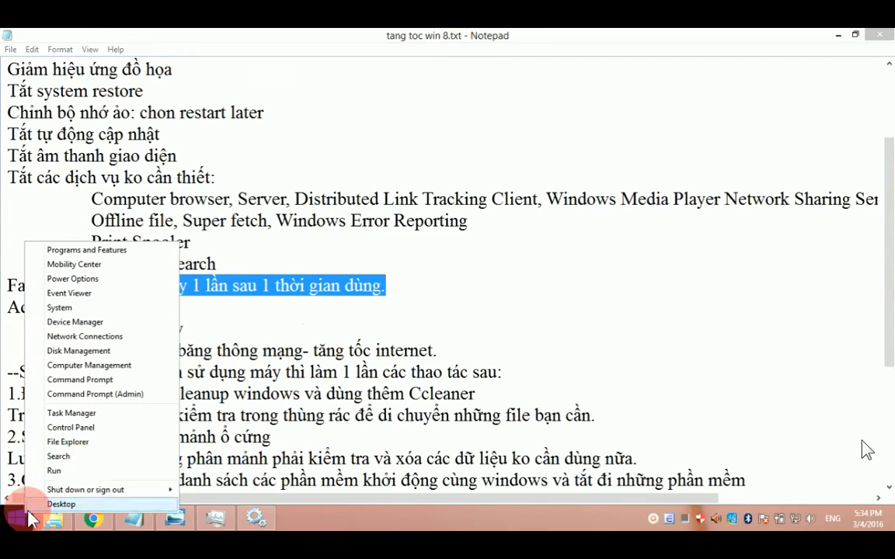
pyautogui.click(161, 428)
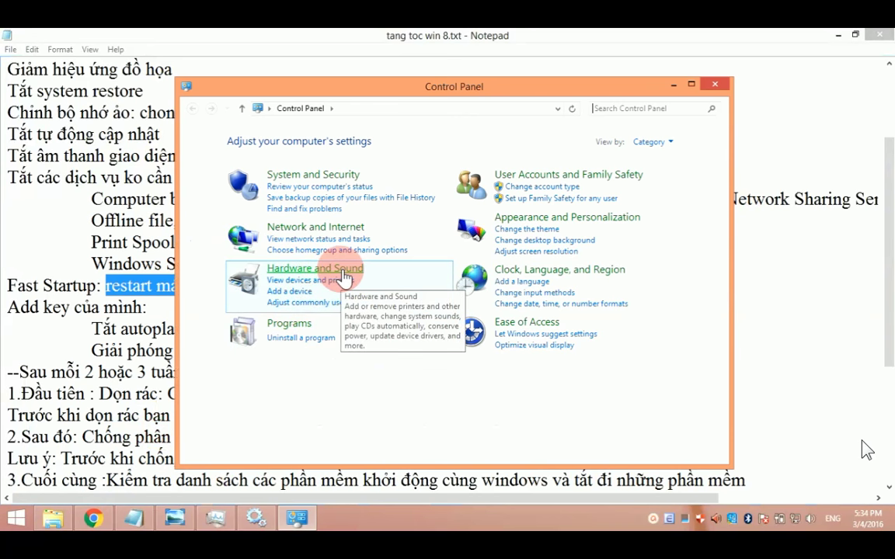
pyautogui.click(342, 274)
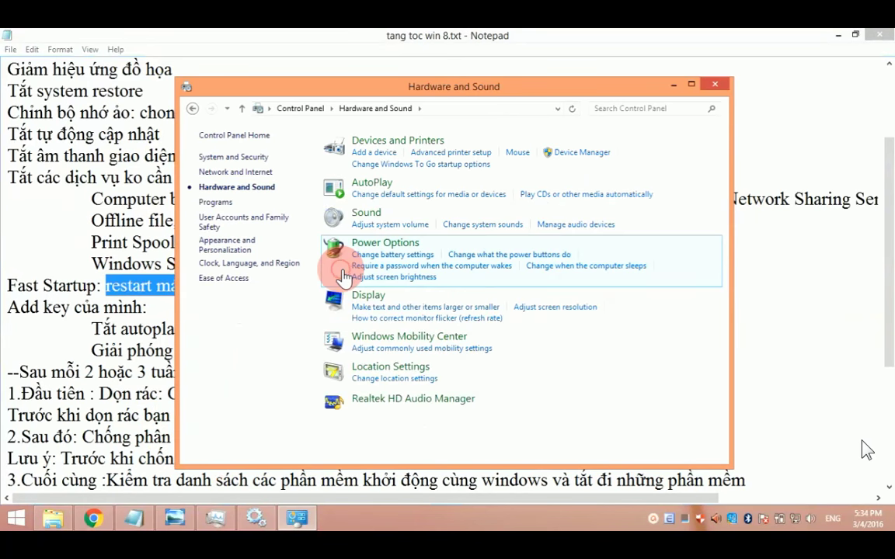
pyautogui.click(408, 253)
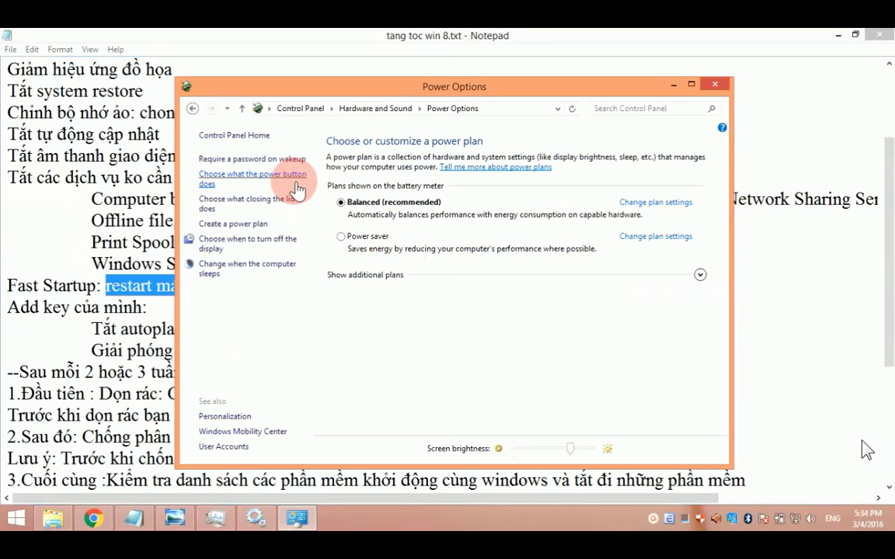
pyautogui.click(298, 187)
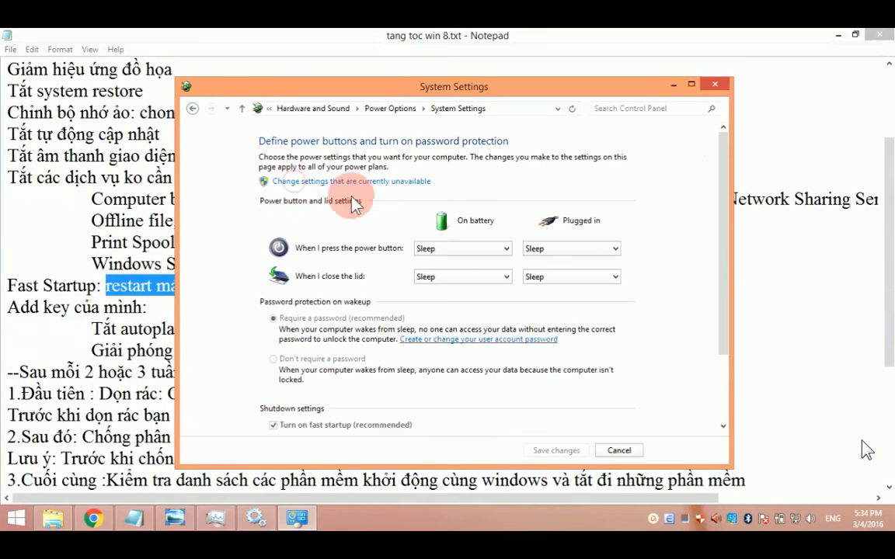
pyautogui.click(691, 85)
pyautogui.click(296, 129)
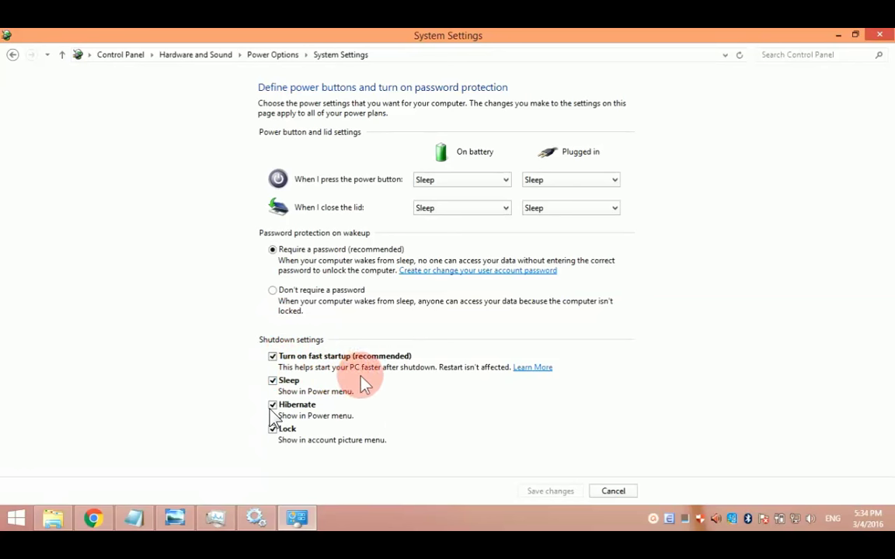
pyautogui.click(272, 404)
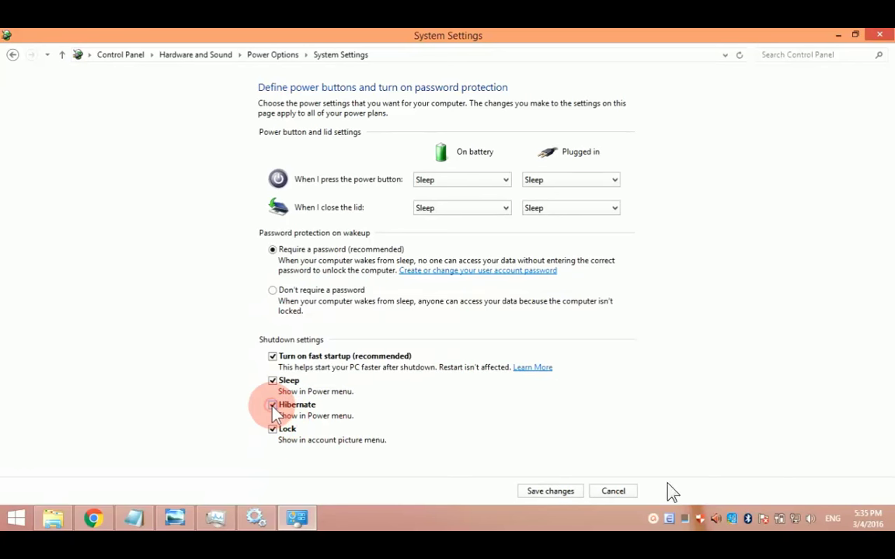
pyautogui.click(554, 492)
# Step: Look over the shut down or sign out options, and reopen the power button settings with the unavailable ones unlocked
pyautogui.rightClick(15, 518)
pyautogui.moveTo(109, 495)
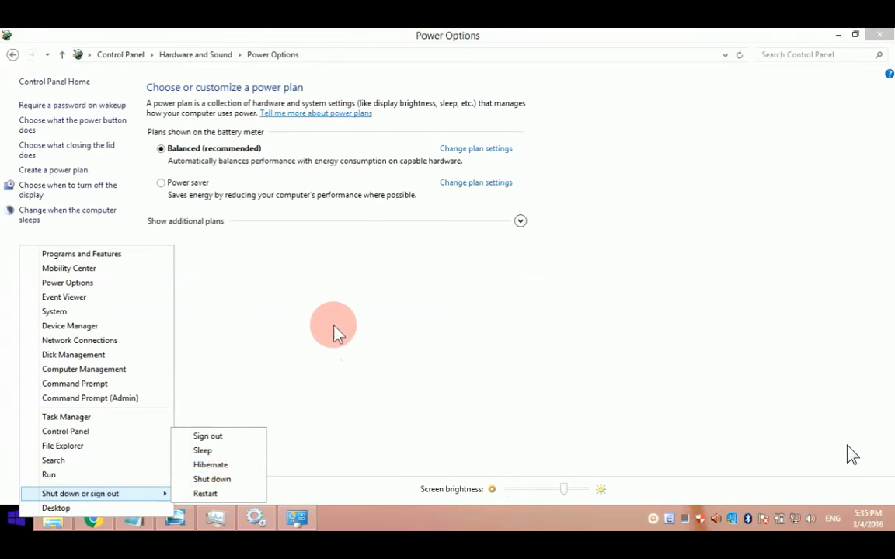
pyautogui.click(351, 301)
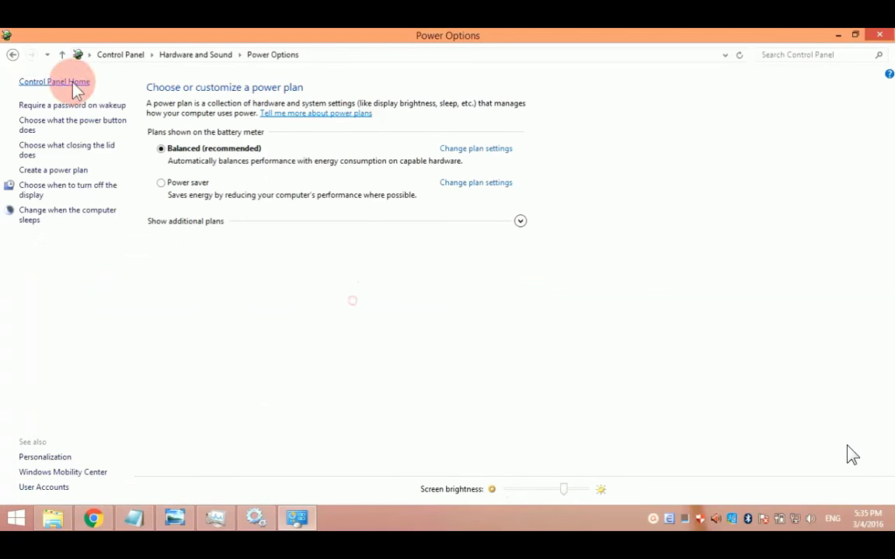
pyautogui.click(12, 54)
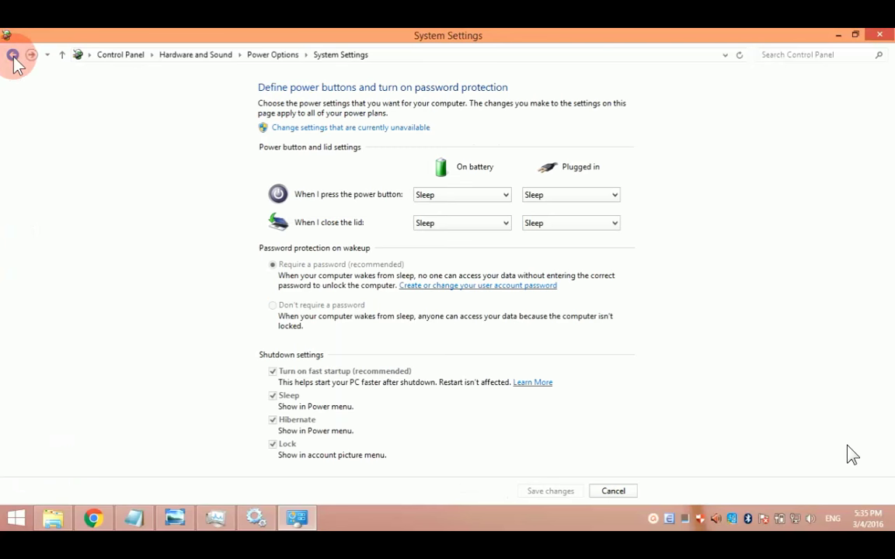
pyautogui.click(338, 129)
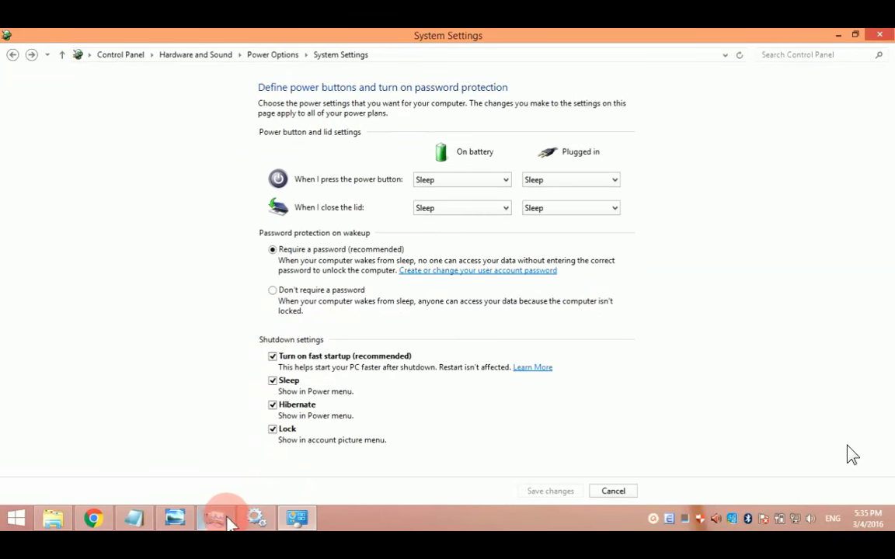
# Step: Check the computer's up time in Task Manager's CPU performance details and minimize Task Manager
pyautogui.rightClick(389, 522)
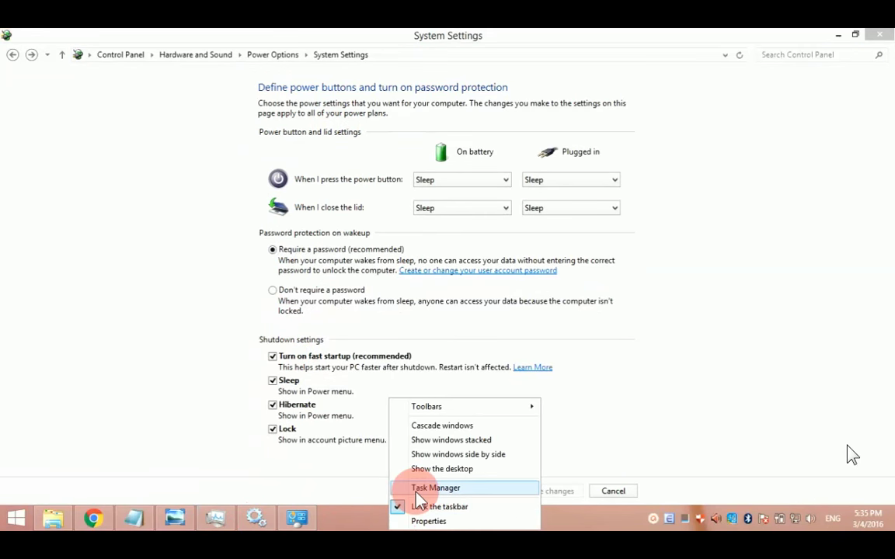
pyautogui.click(420, 490)
pyautogui.click(289, 86)
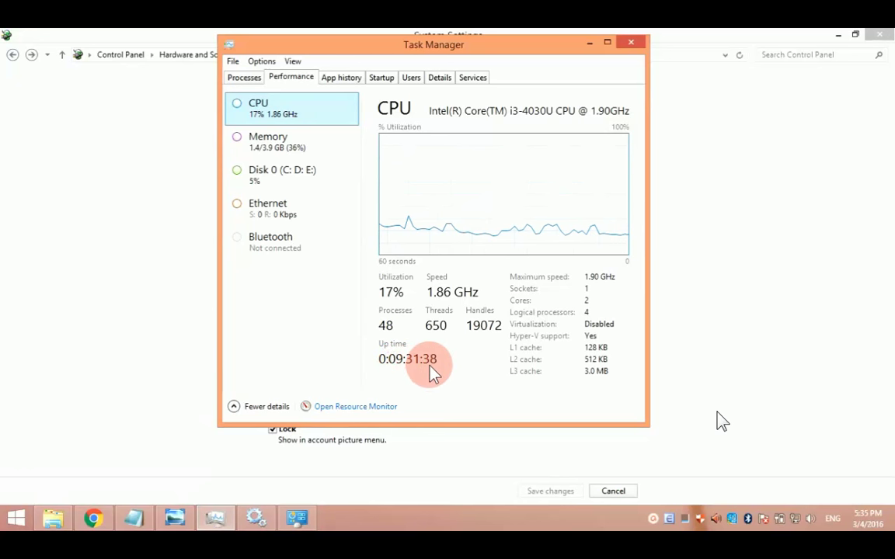
pyautogui.click(588, 41)
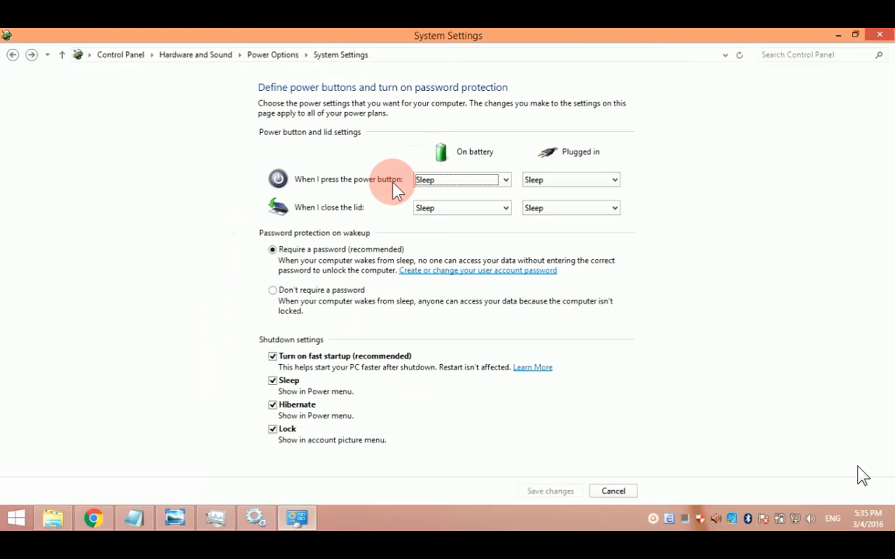
# Step: In the Notepad file tang toc win 8.txt, append "Tổng thời gian khoảng 5 hoặc 6 ngày" to the Fast Startup line
pyautogui.click(136, 519)
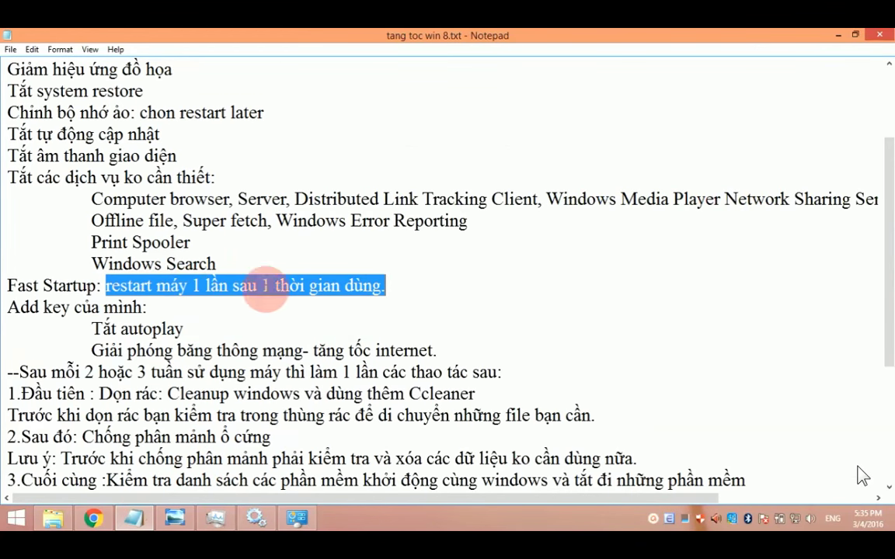
pyautogui.click(396, 289)
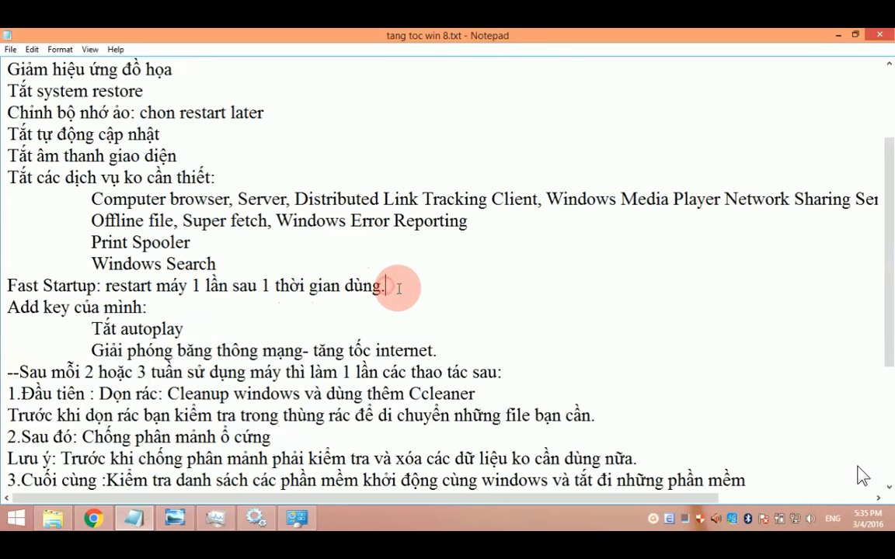
pyautogui.write('To')
pyautogui.write('ongj ')
pyautogui.write(' th')
pyautogui.write('ời gian')
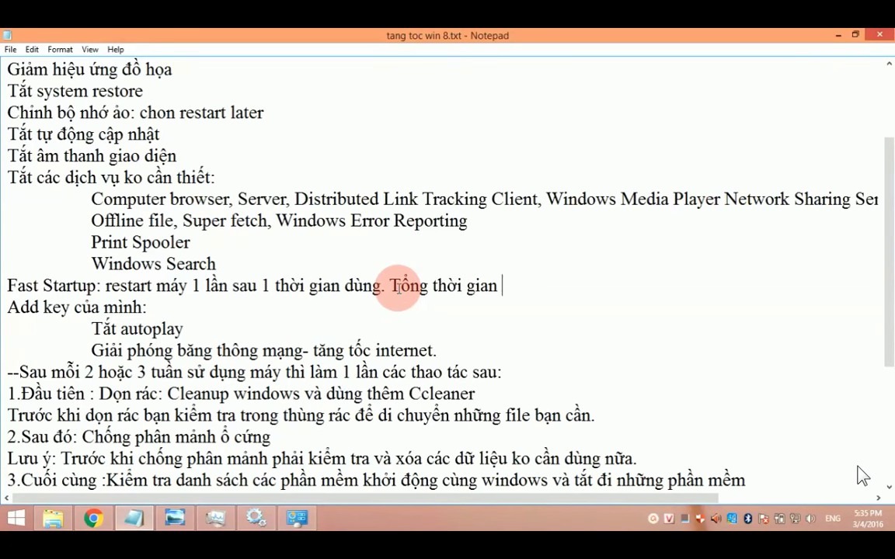
pyautogui.write(' khoang')
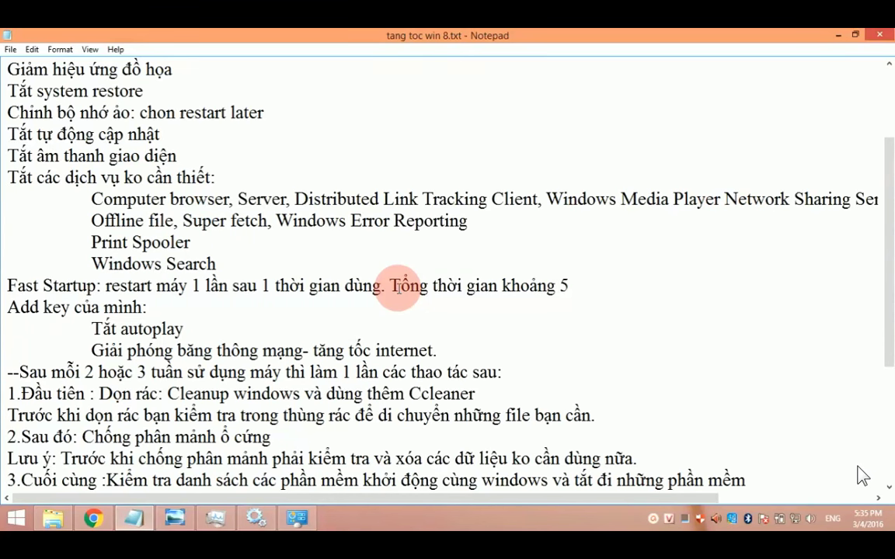
pyautogui.write(' 5 hoặc 6 ngày')
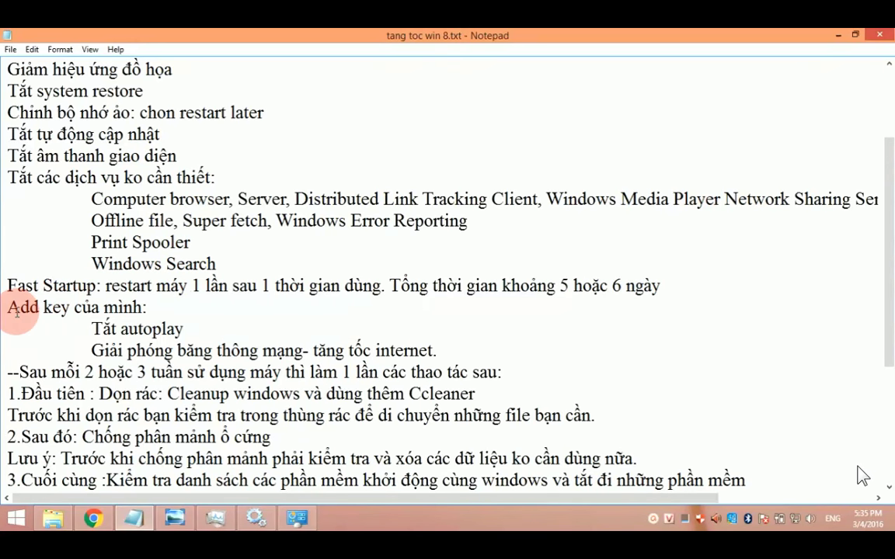
# Step: Highlight the "Add key của mình:" heading, and the autoplay and network bandwidth items listed beneath it
pyautogui.moveTo(8, 308); pyautogui.dragTo(146, 307)
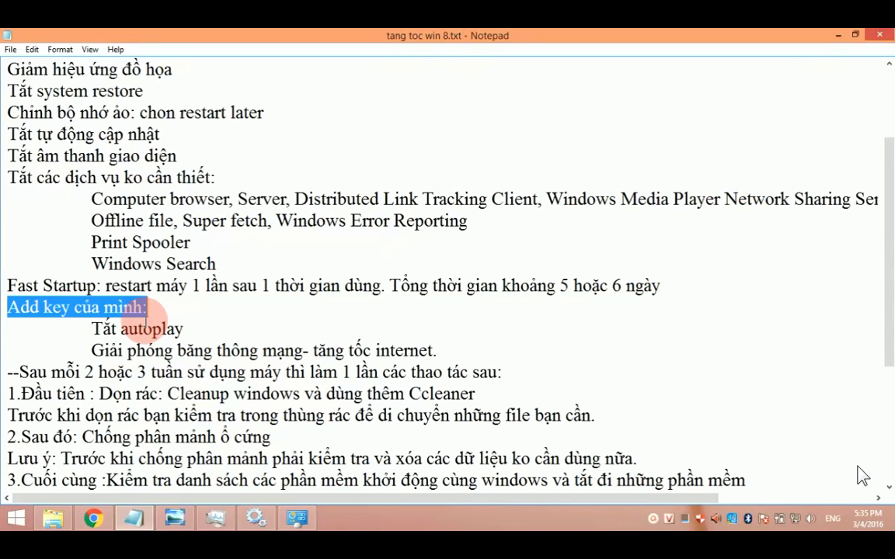
pyautogui.moveTo(87, 329); pyautogui.dragTo(462, 348)
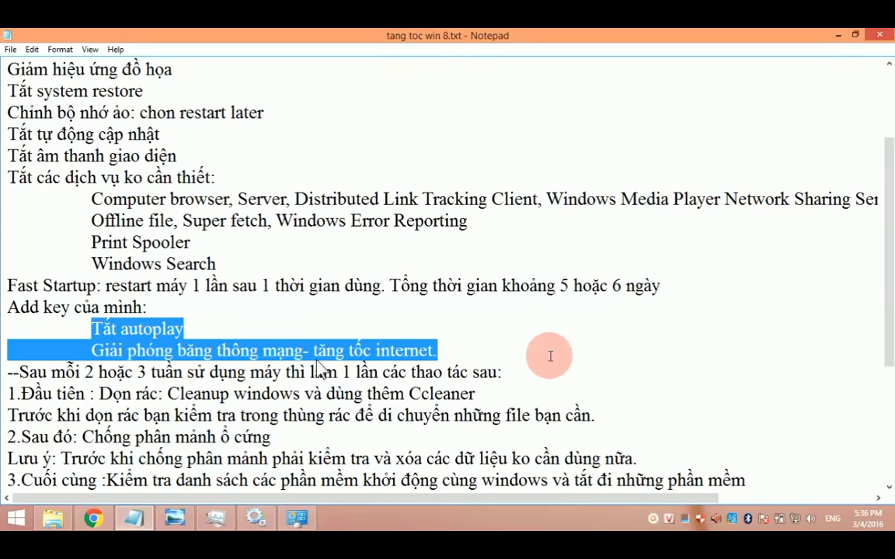
# Step: Switch to Chrome and open the channel of the IObit uninstaller YouTube video in a new tab
pyautogui.click(92, 518)
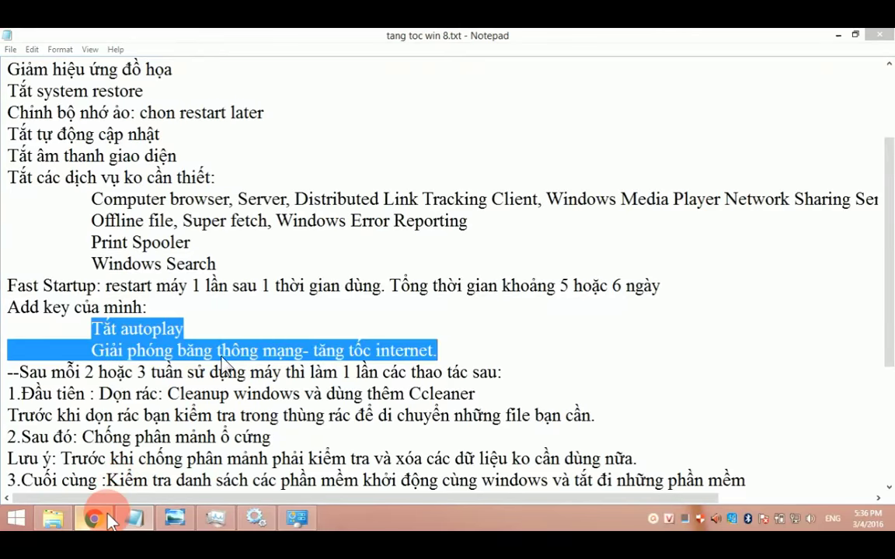
pyautogui.click(72, 37)
pyautogui.scroll(-3, 6, 218)
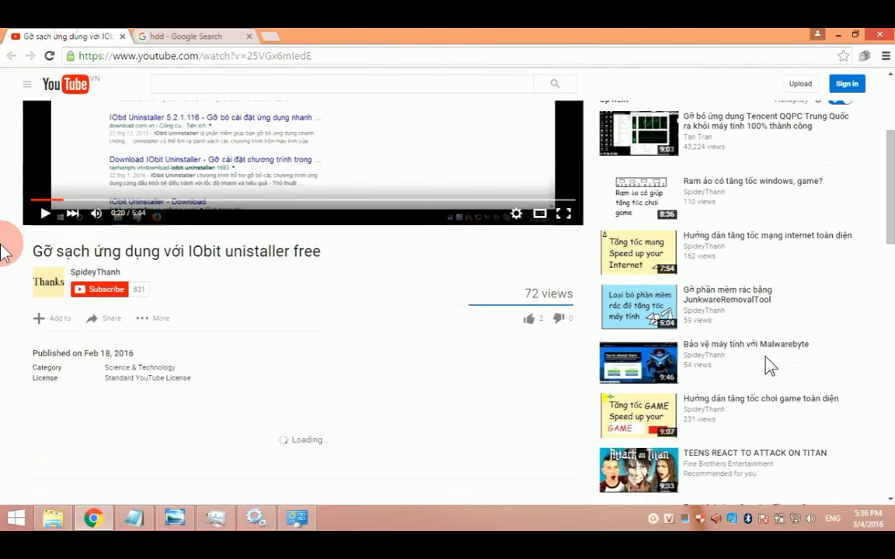
pyautogui.click(85, 274)
pyautogui.rightClick(86, 274)
pyautogui.click(99, 280)
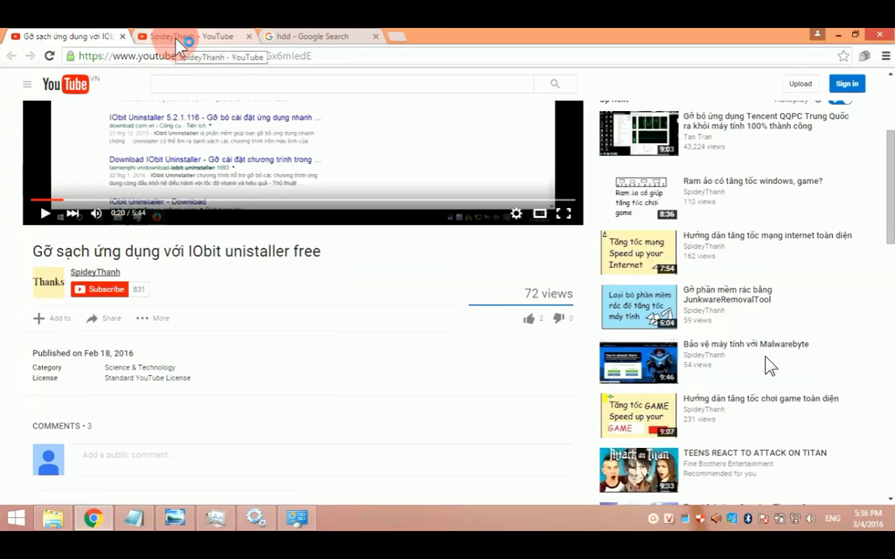
pyautogui.click(179, 39)
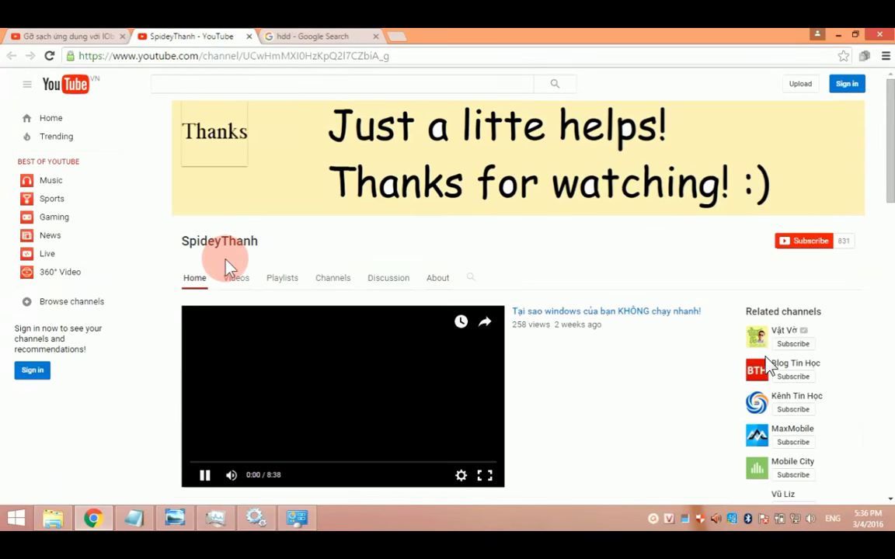
# Step: Find and open the video "Cách thiết lập bằng registry cho windows bị lỗi gpedit.msc" among the channel's uploads
pyautogui.click(236, 285)
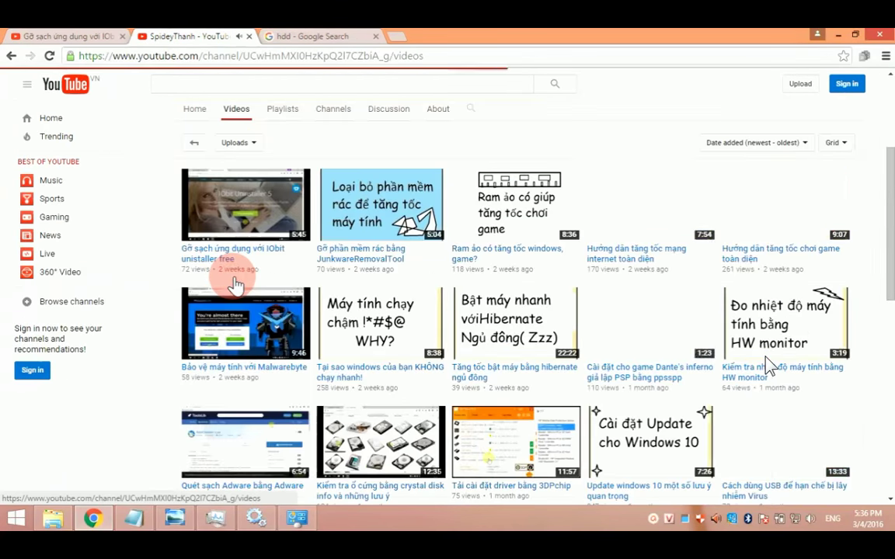
pyautogui.moveTo(891, 220); pyautogui.dragTo(890, 341)
pyautogui.click(791, 252)
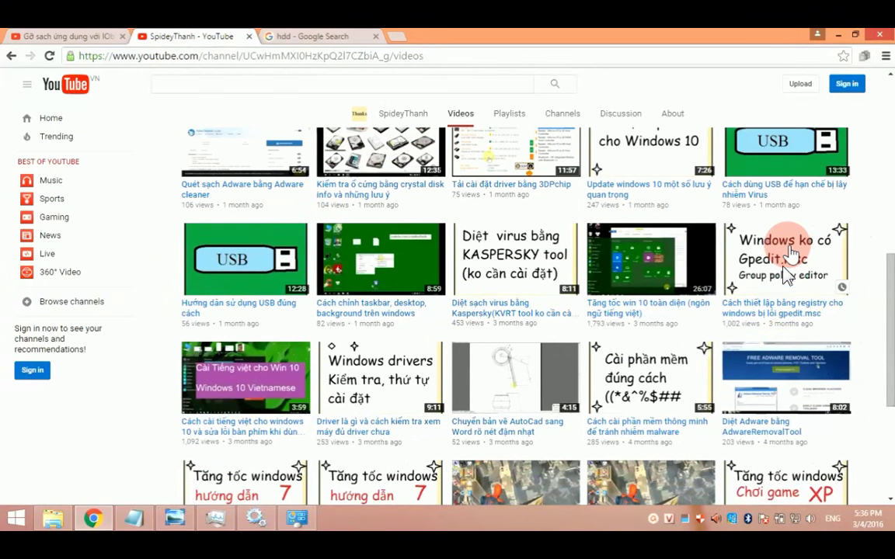
pyautogui.click(804, 313)
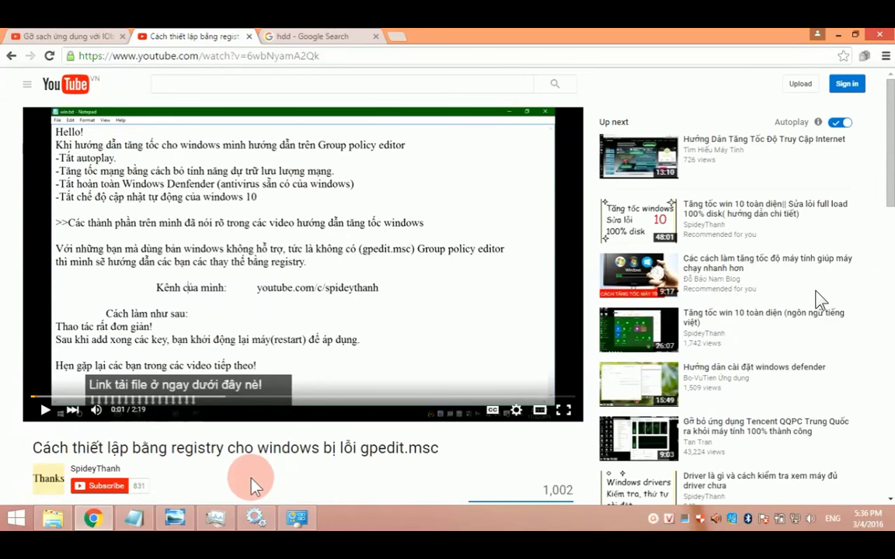
# Step: Return to the Notepad notes and highlight "Tắt autoplay", then "Giải phóng băng thông mạng- tăng tốc internet."
pyautogui.click(133, 518)
pyautogui.click(148, 350)
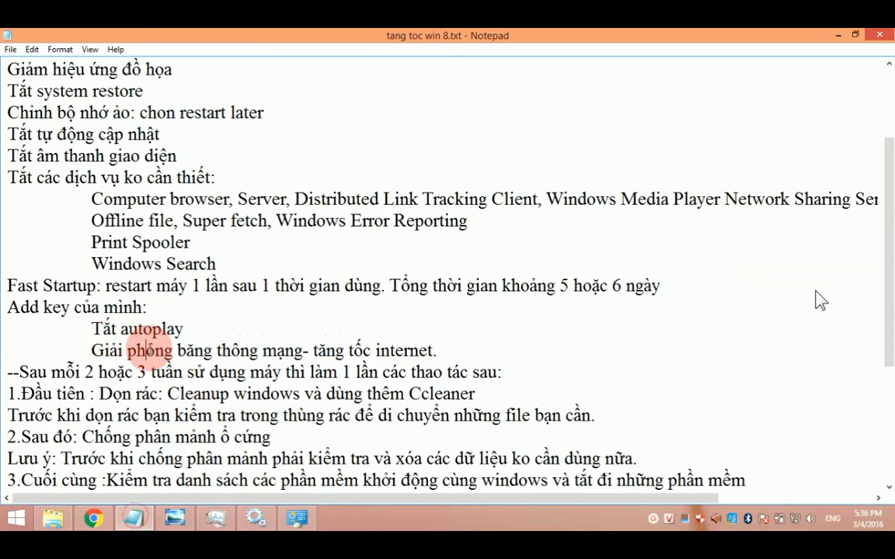
pyautogui.moveTo(91, 329); pyautogui.dragTo(183, 329)
pyautogui.moveTo(94, 349); pyautogui.dragTo(439, 346)
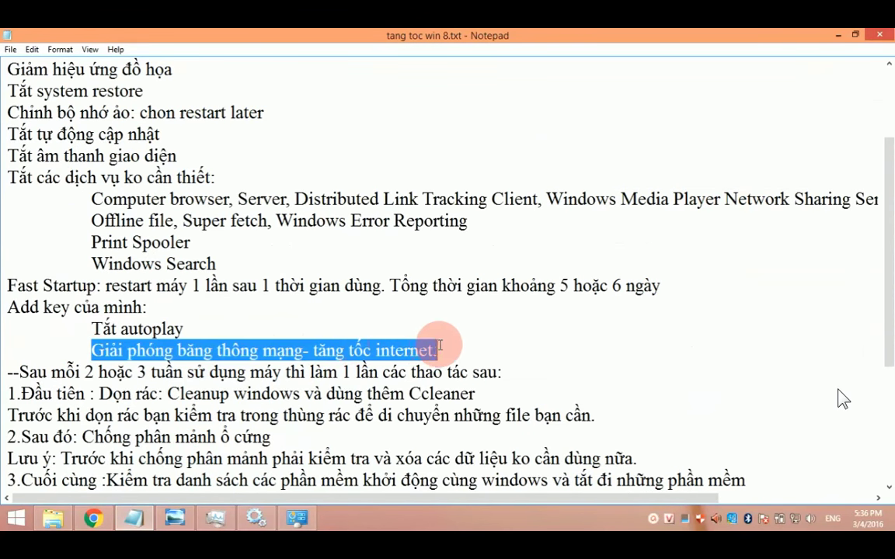
pyautogui.click(439, 346)
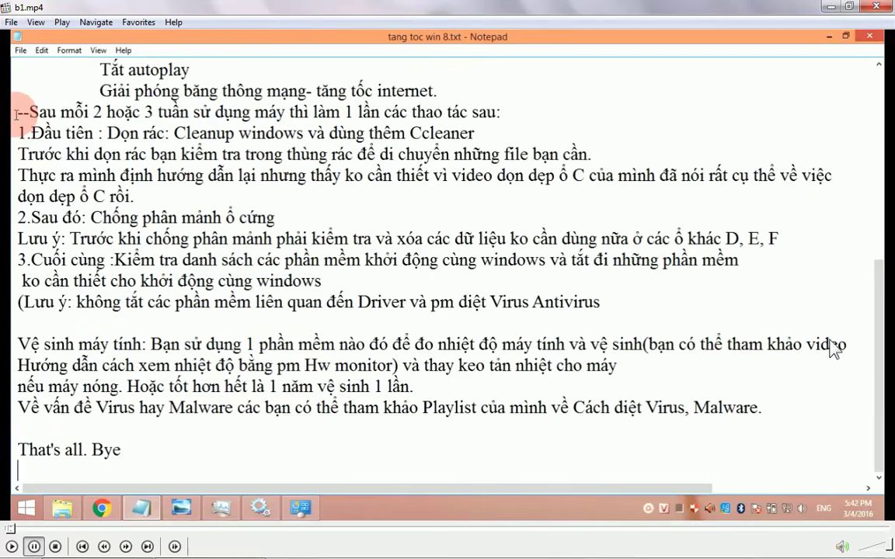
pyautogui.doubleClick(820, 291)
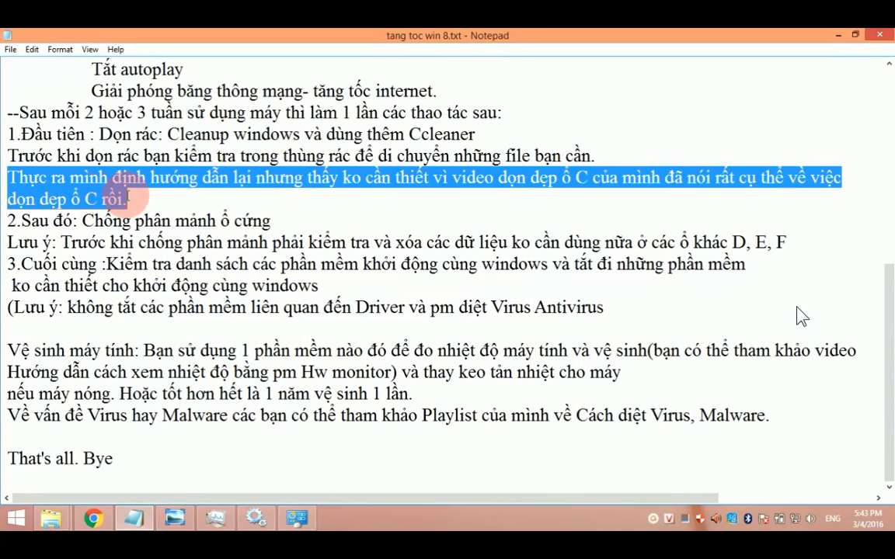
# Step: Switch back to Chrome and open the video uploader's channel page in a new tab
pyautogui.click(94, 517)
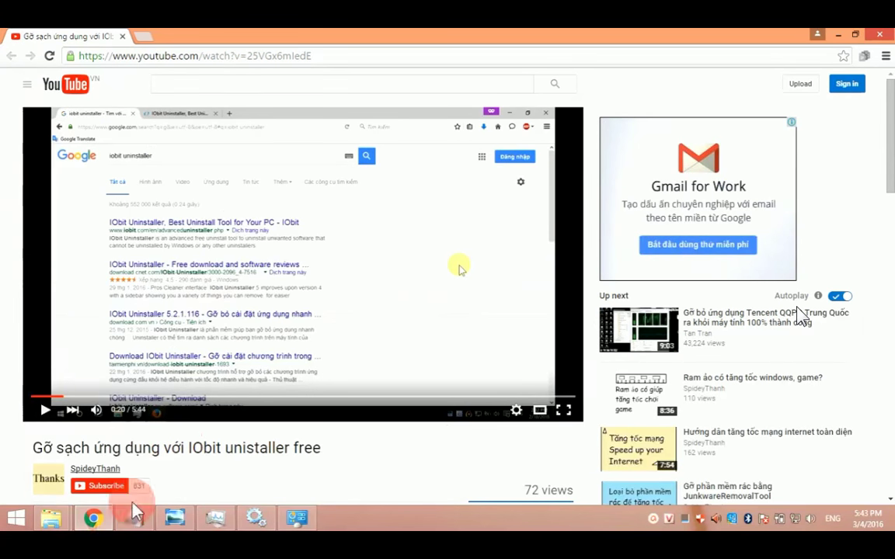
pyautogui.rightClick(117, 469)
pyautogui.click(180, 369)
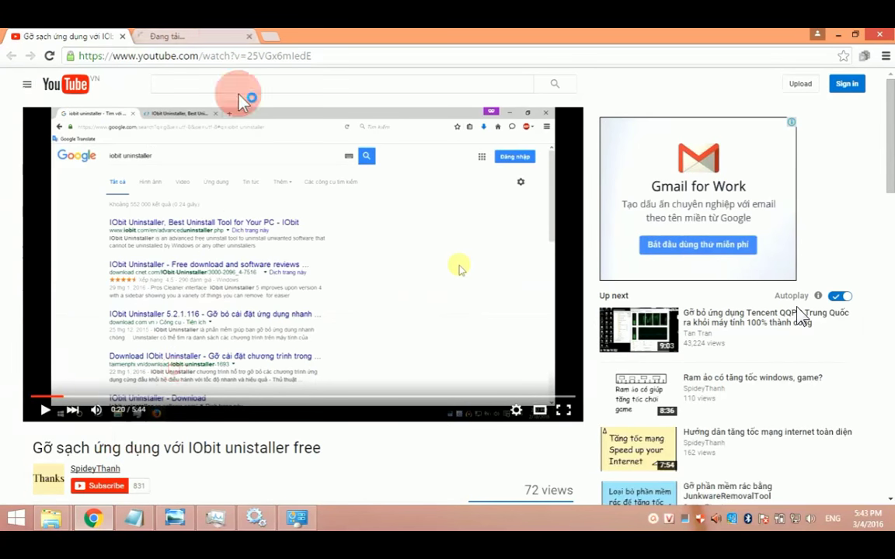
pyautogui.click(224, 37)
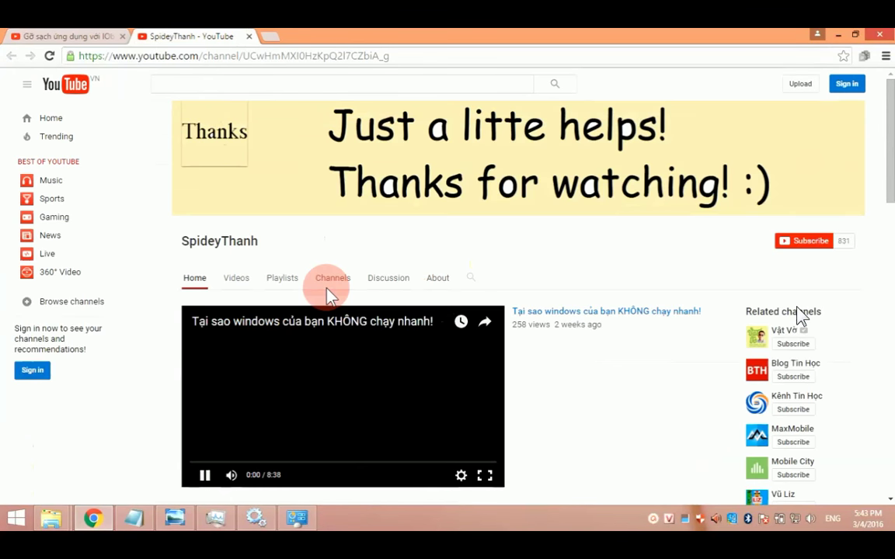
# Step: Load more of the channel's uploads and find the drive C cleanup video "Tăng dung lượng ổ C, sửa lỗi ổ C bị đầy, dọn dẹp rác windows"
pyautogui.click(229, 281)
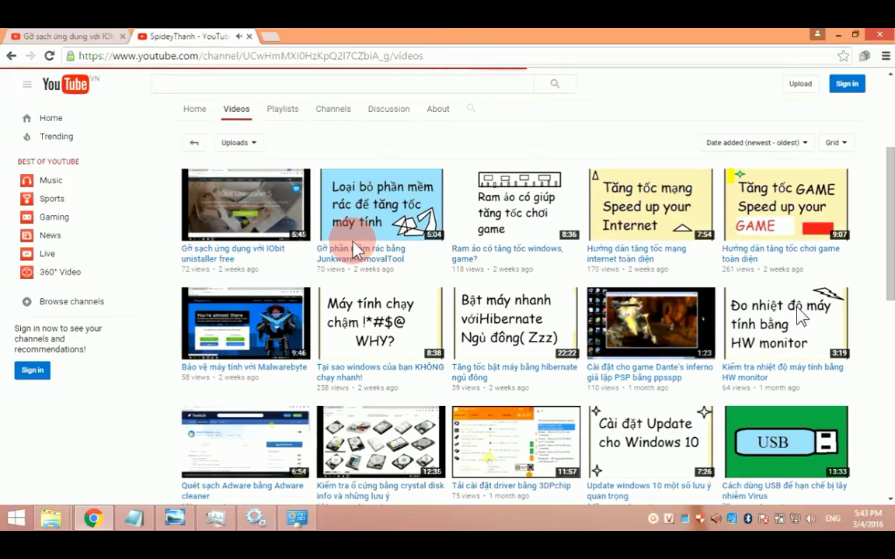
pyautogui.scroll(-3, 356, 245)
pyautogui.scroll(-4, 360, 247)
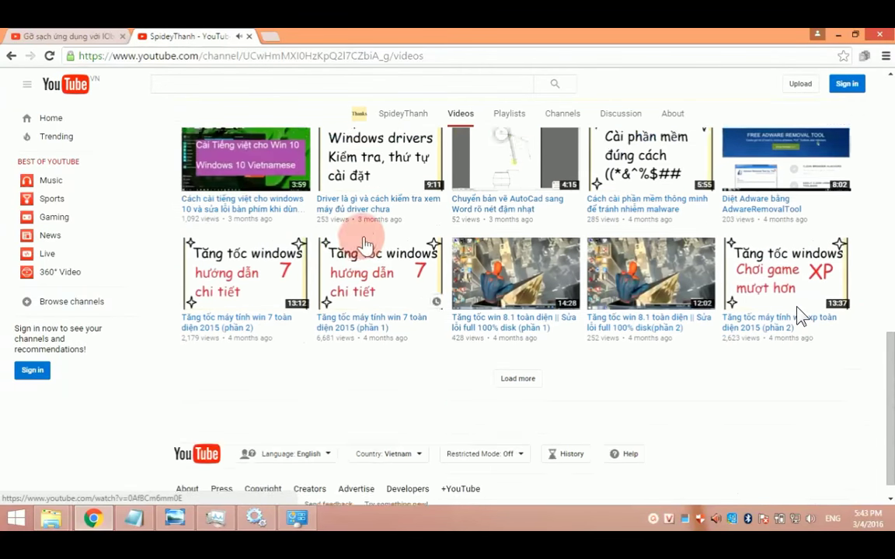
pyautogui.click(513, 357)
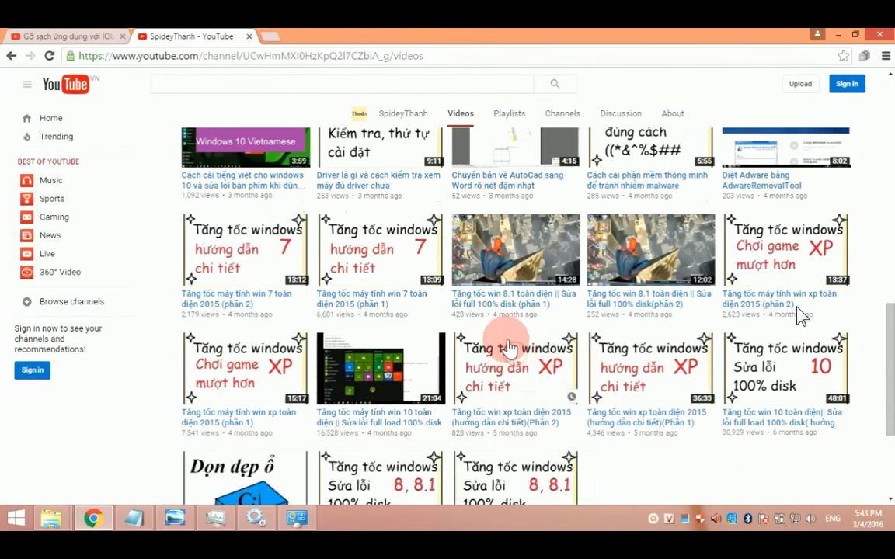
pyautogui.scroll(-3, 509, 354)
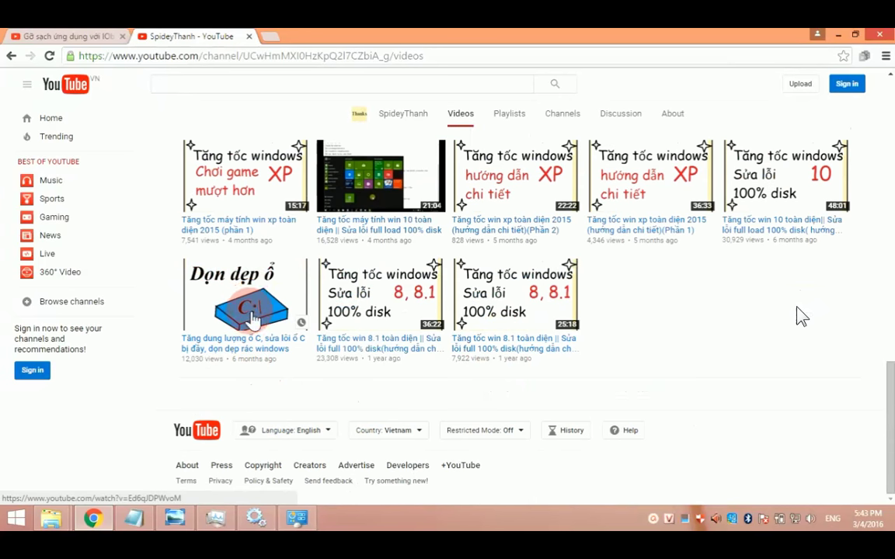
# Step: Switch to the Notepad notes, highlight the "Lưu ý" line on clearing drives D, E, F before defragmenting, and minimize the Chrome window
pyautogui.click(134, 519)
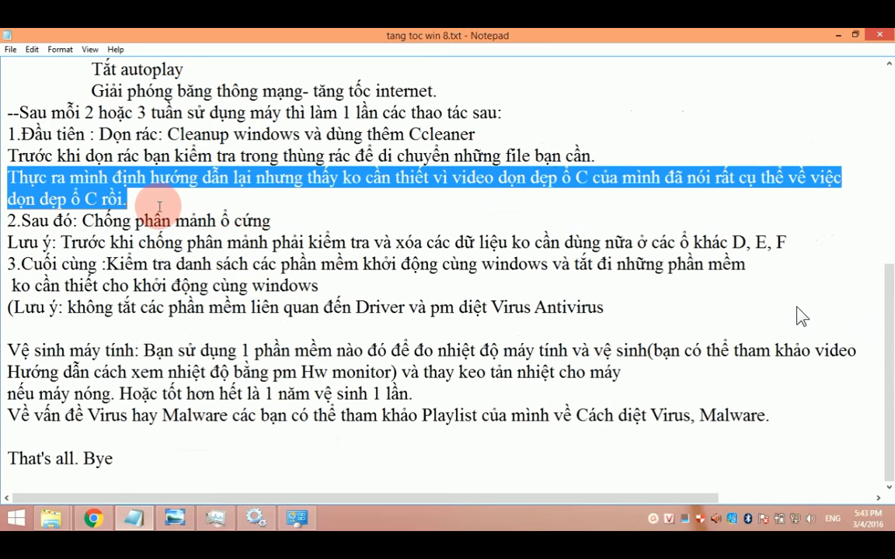
pyautogui.moveTo(7, 221); pyautogui.dragTo(280, 227)
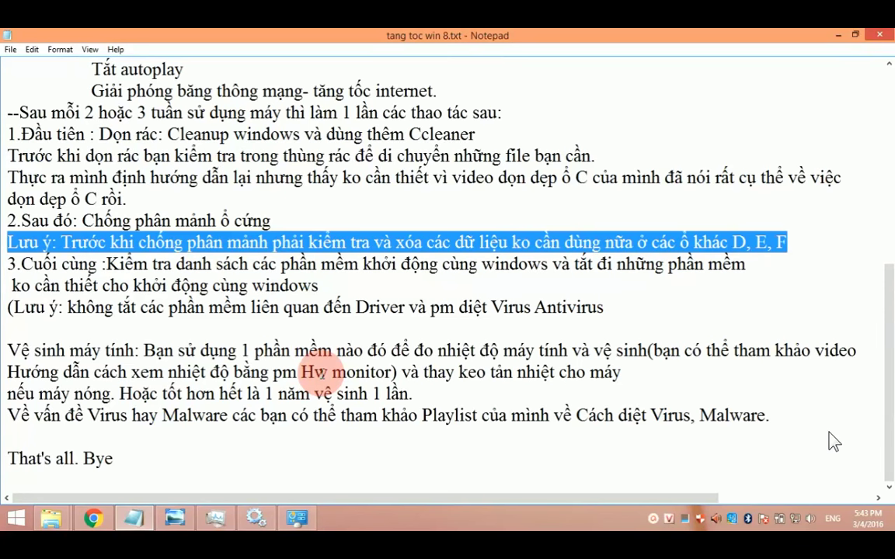
pyautogui.click(92, 518)
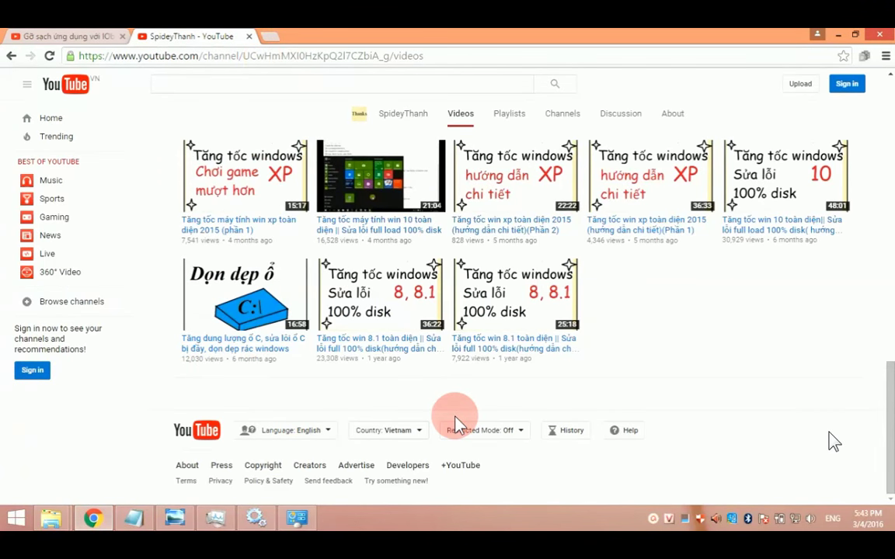
pyautogui.click(840, 35)
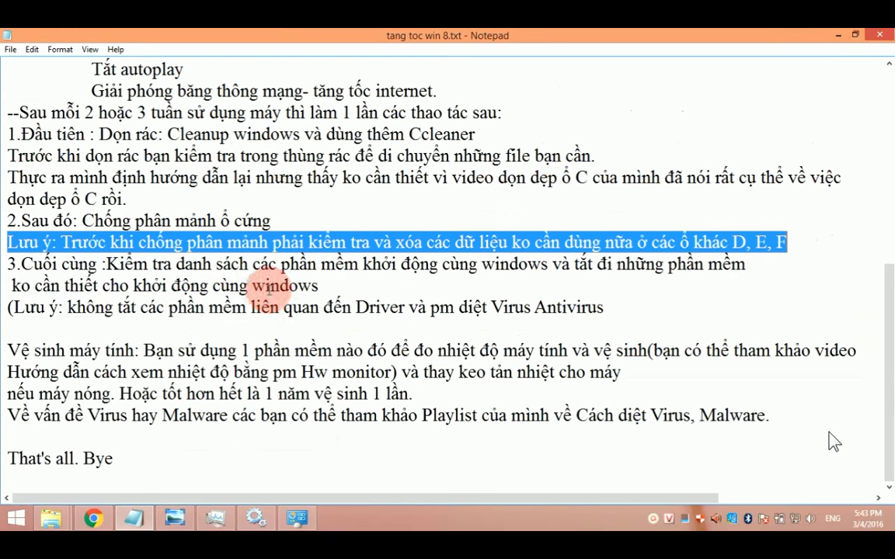
# Step: Switch to This PC in File Explorer and open Optimize Drives from the properties of drive OS (C:)
pyautogui.moveTo(50, 516)
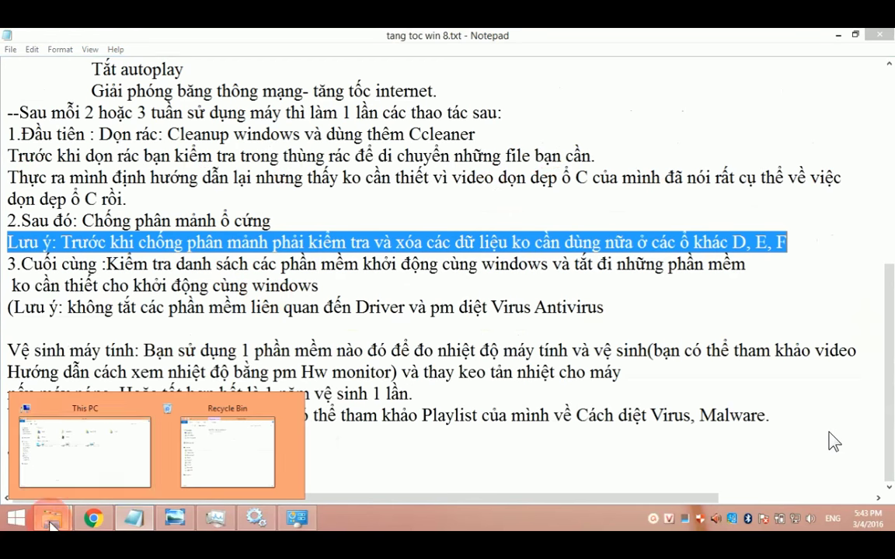
pyautogui.click(118, 456)
pyautogui.click(200, 233)
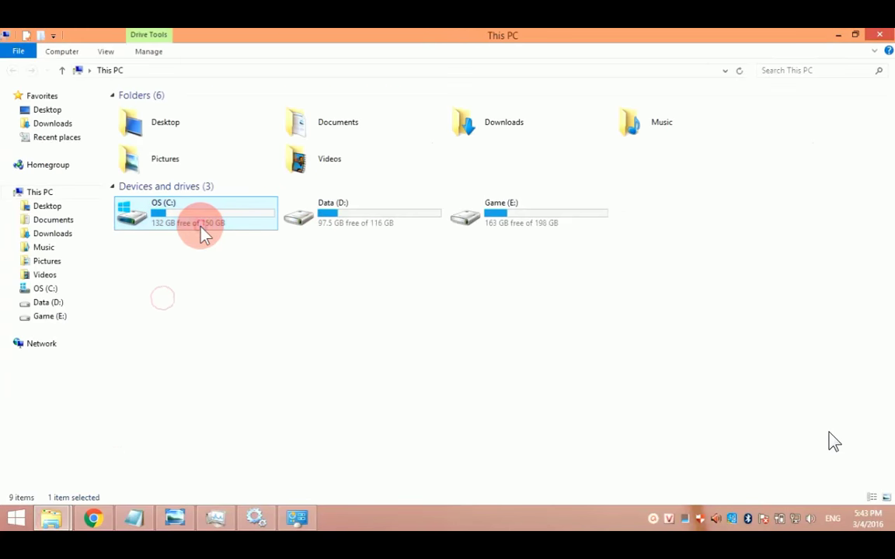
pyautogui.rightClick(201, 230)
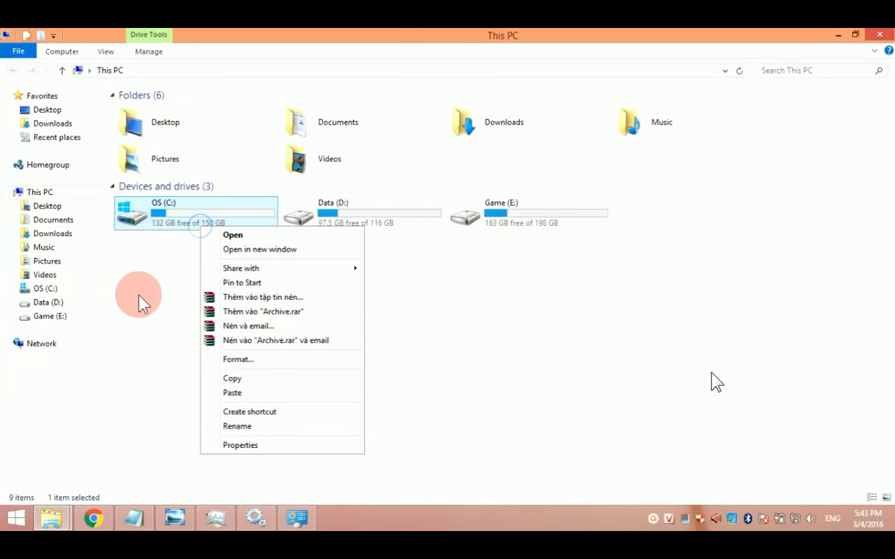
pyautogui.click(336, 449)
pyautogui.click(256, 216)
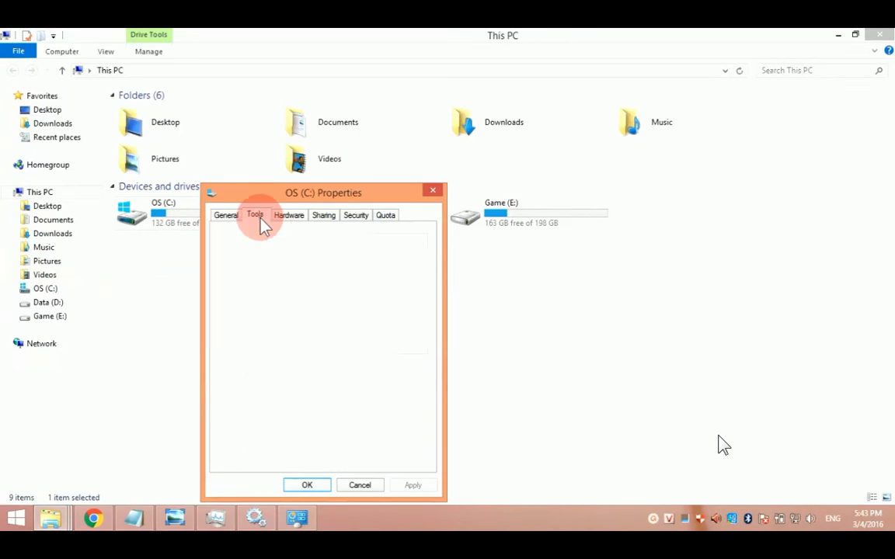
pyautogui.click(395, 346)
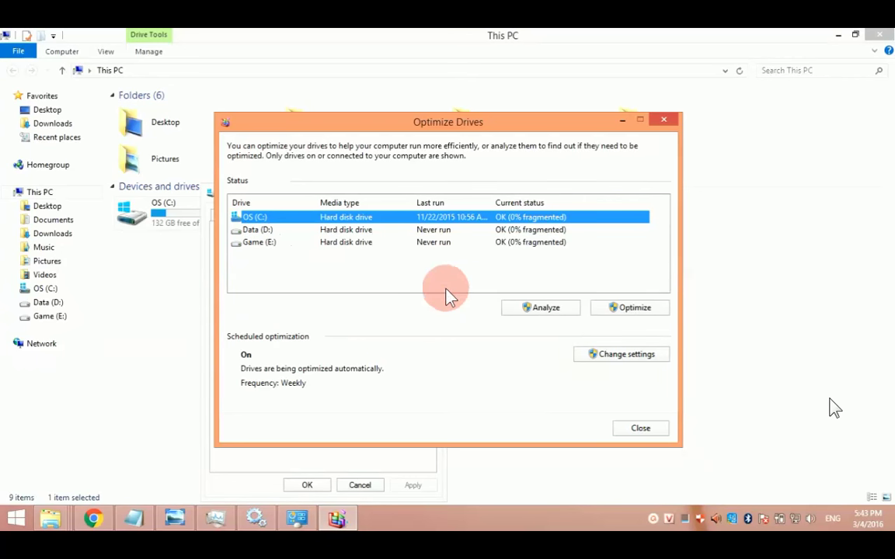
# Step: Start optimizing drive OS (C:), stop the run, and minimize the Optimize Drives window
pyautogui.click(281, 275)
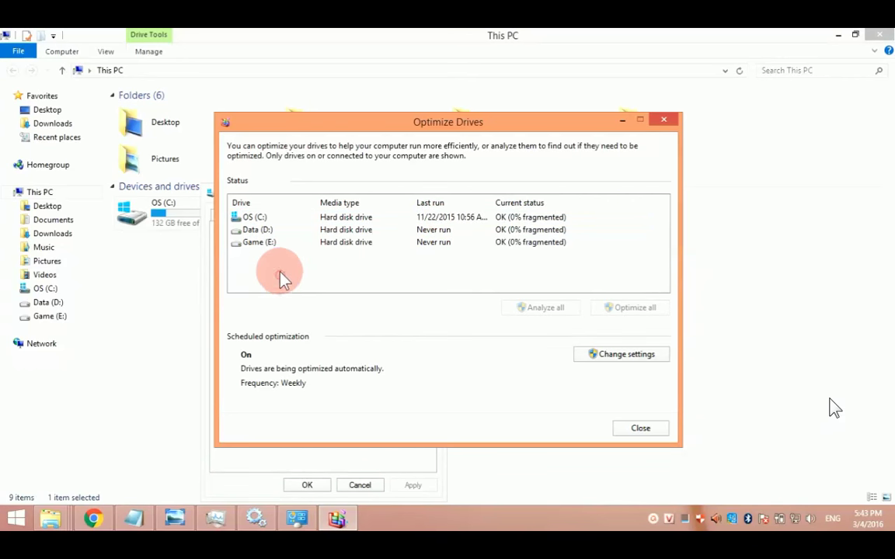
pyautogui.click(314, 218)
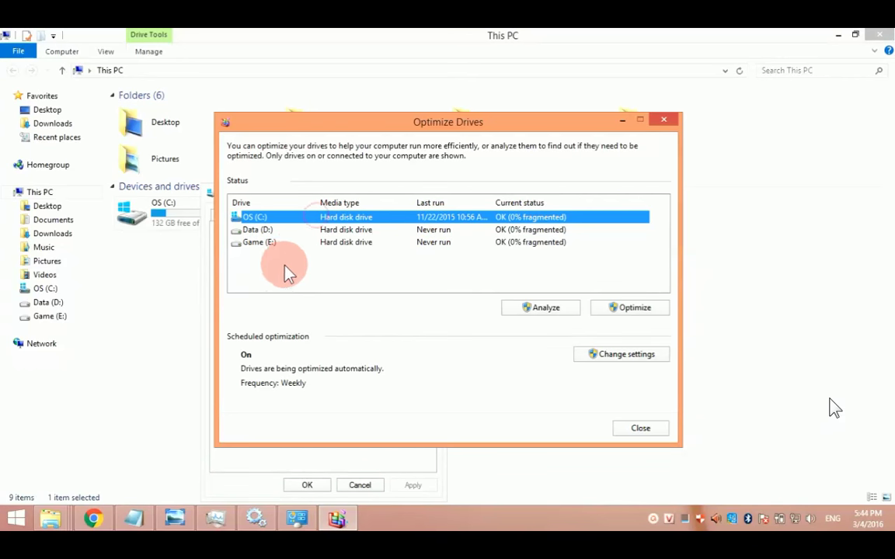
pyautogui.click(631, 309)
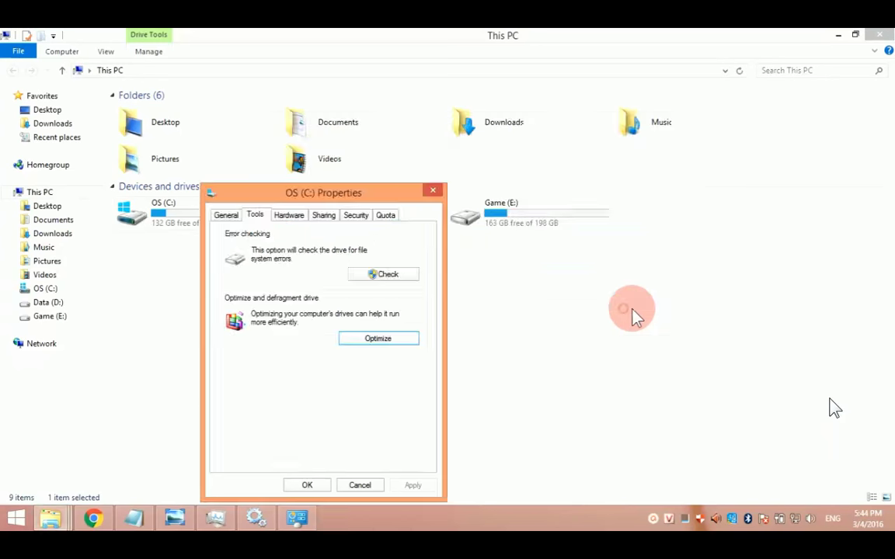
pyautogui.click(505, 219)
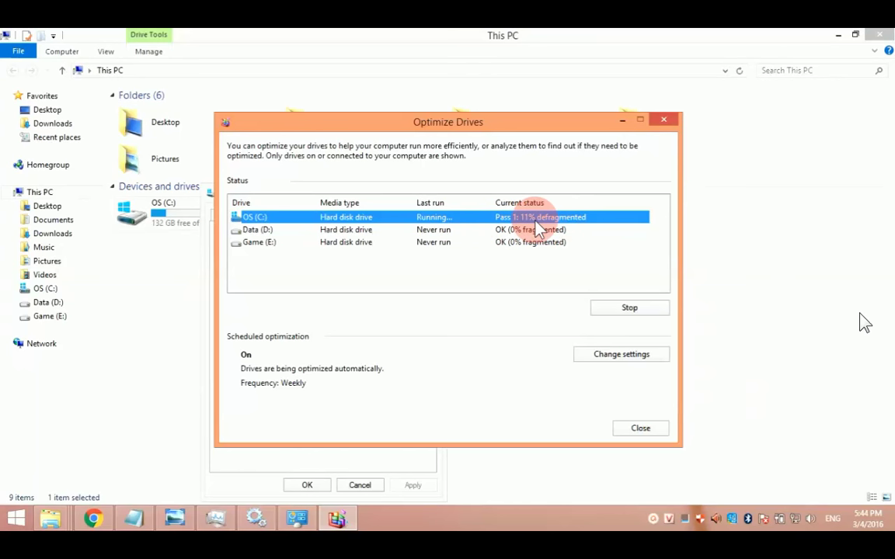
pyautogui.click(629, 309)
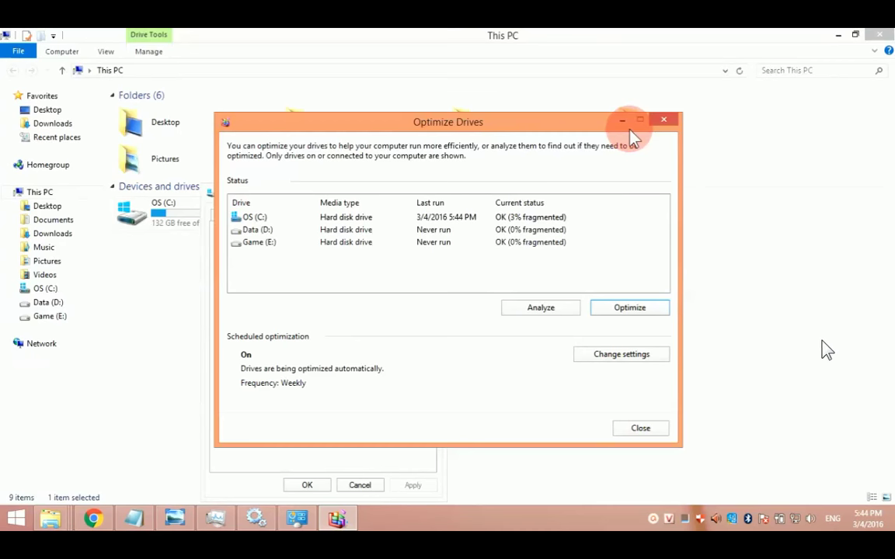
pyautogui.click(623, 122)
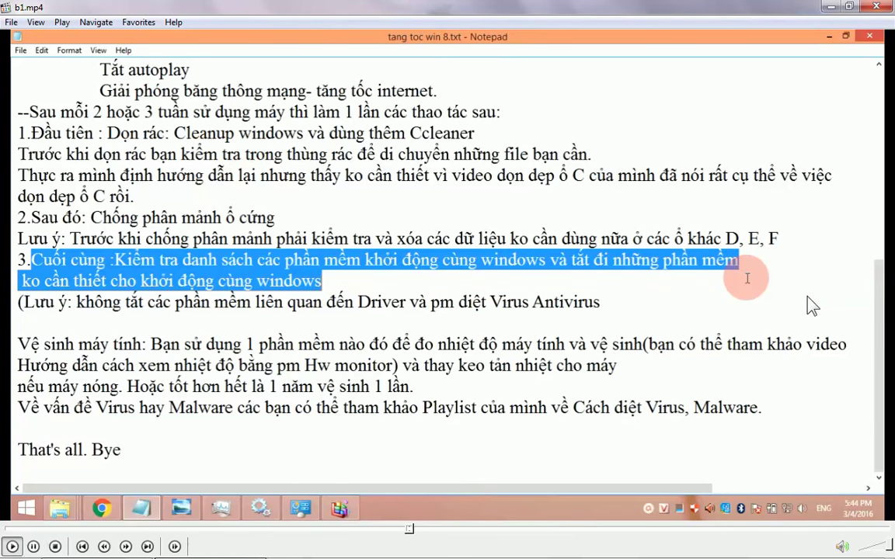
# Step: Open Task Manager's list of startup programs in a maximized window and select the USB Disk Security entry
pyautogui.doubleClick(810, 305)
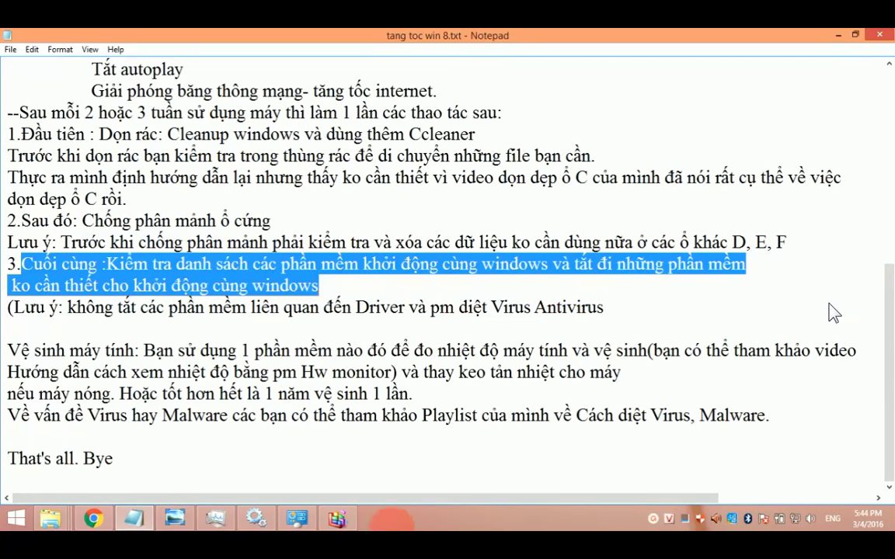
pyautogui.rightClick(427, 525)
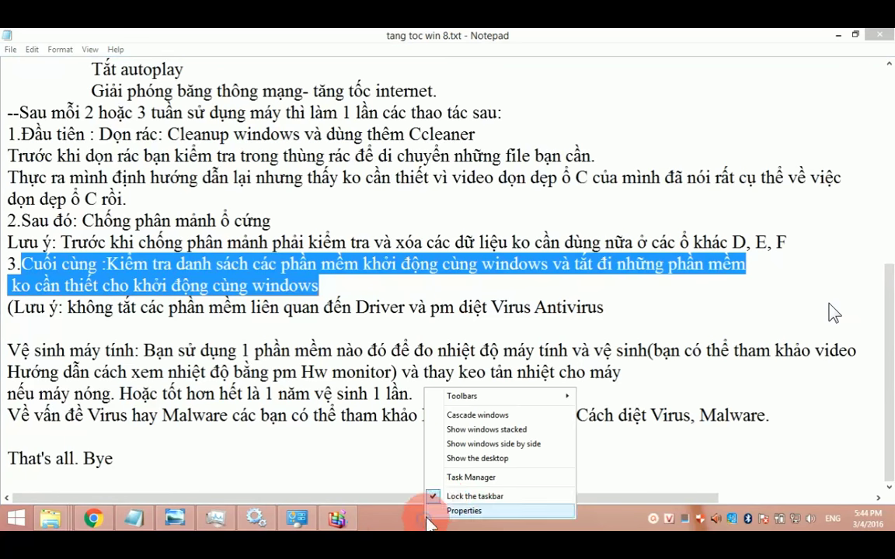
pyautogui.click(488, 479)
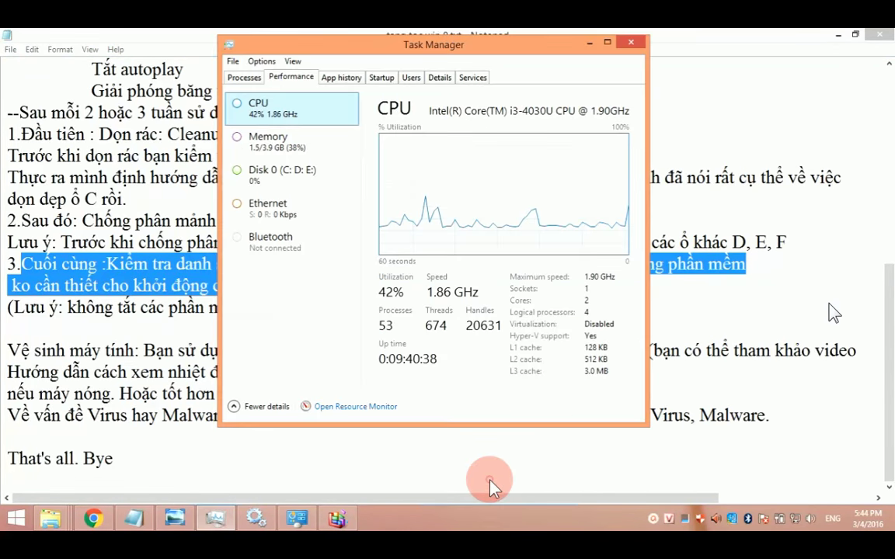
pyautogui.click(384, 80)
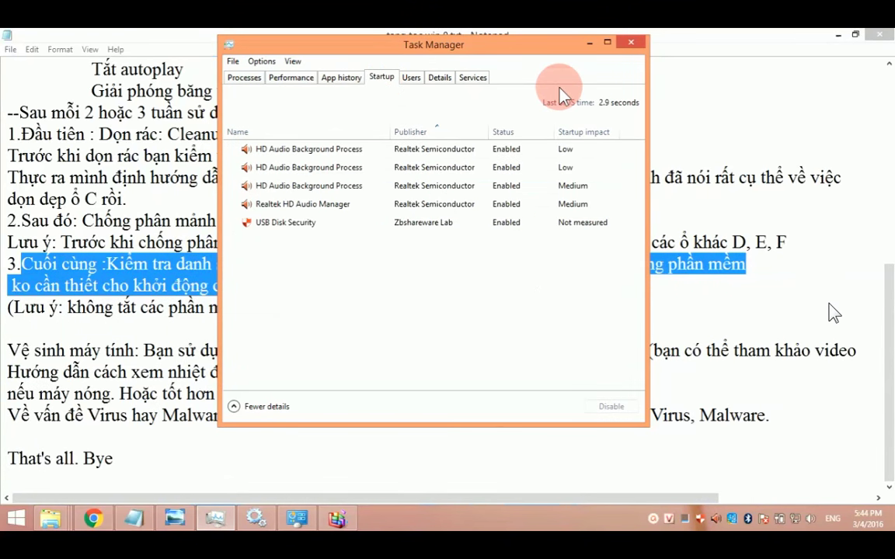
pyautogui.click(608, 42)
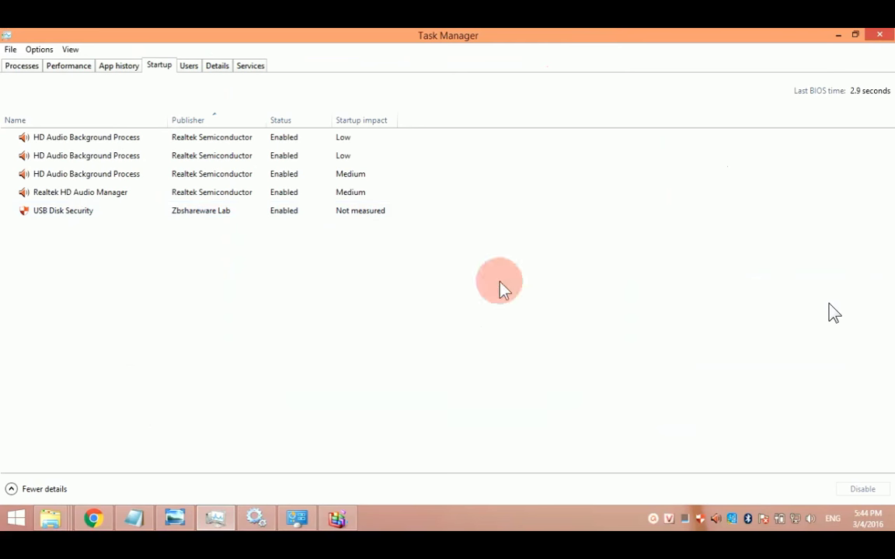
pyautogui.click(219, 218)
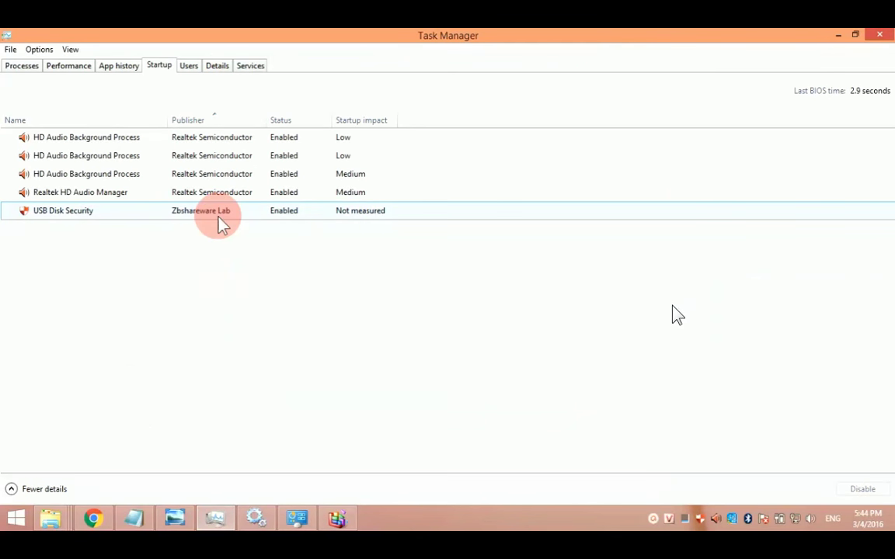